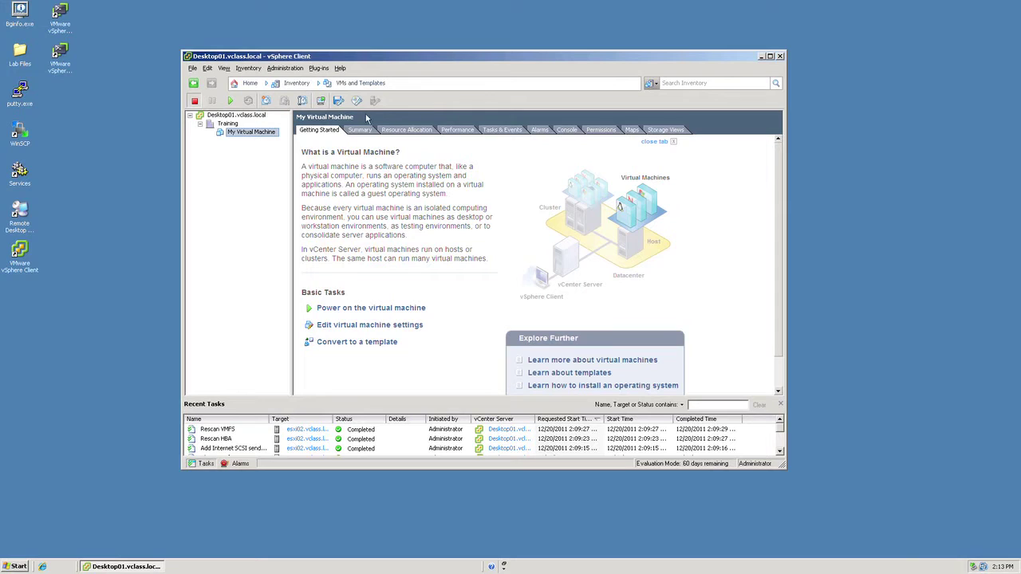
Show the storage configuration of host esxi01.vclass.local in the Hosts and Clusters inventory.
click(369, 85)
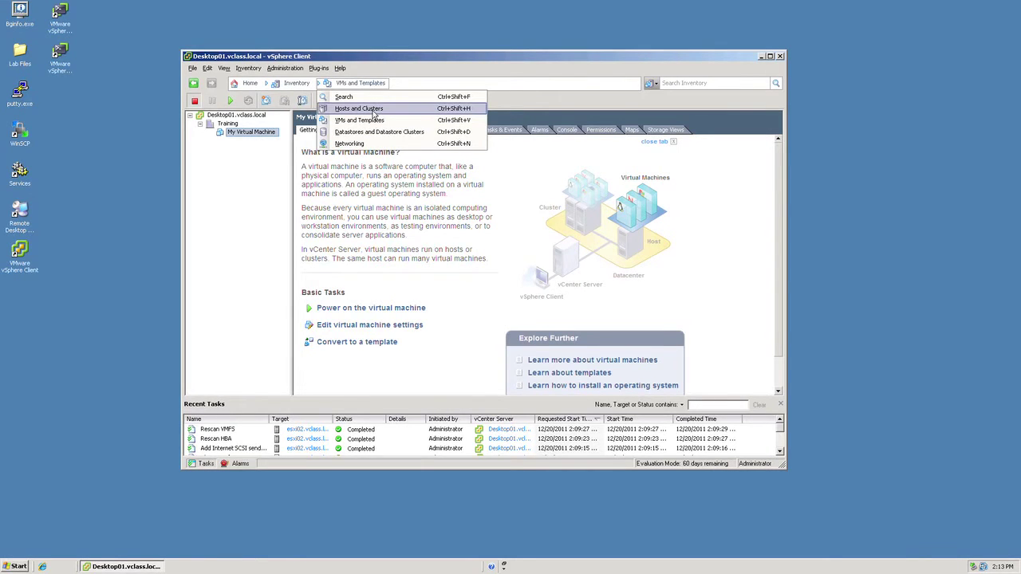
click(372, 109)
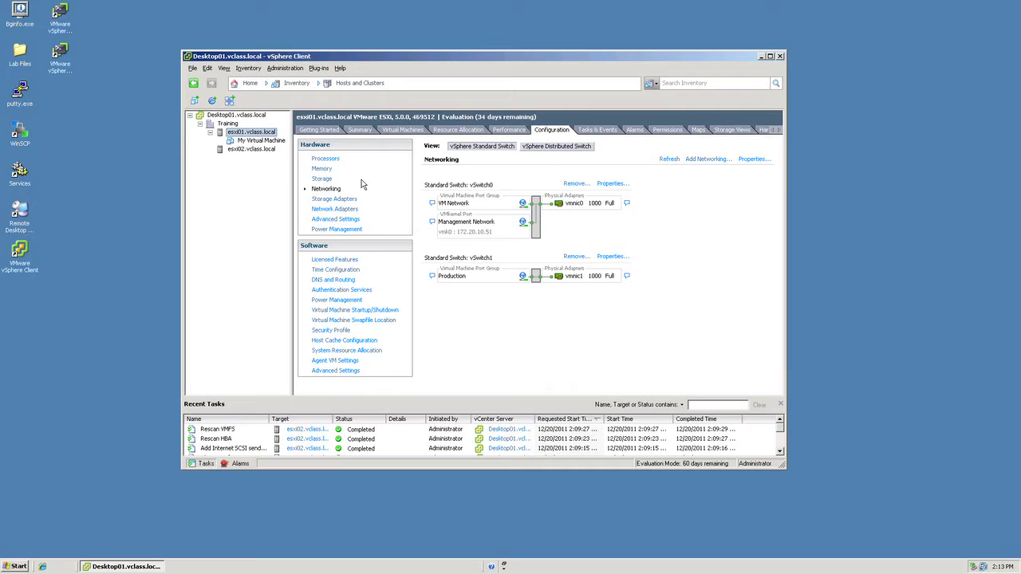
click(316, 179)
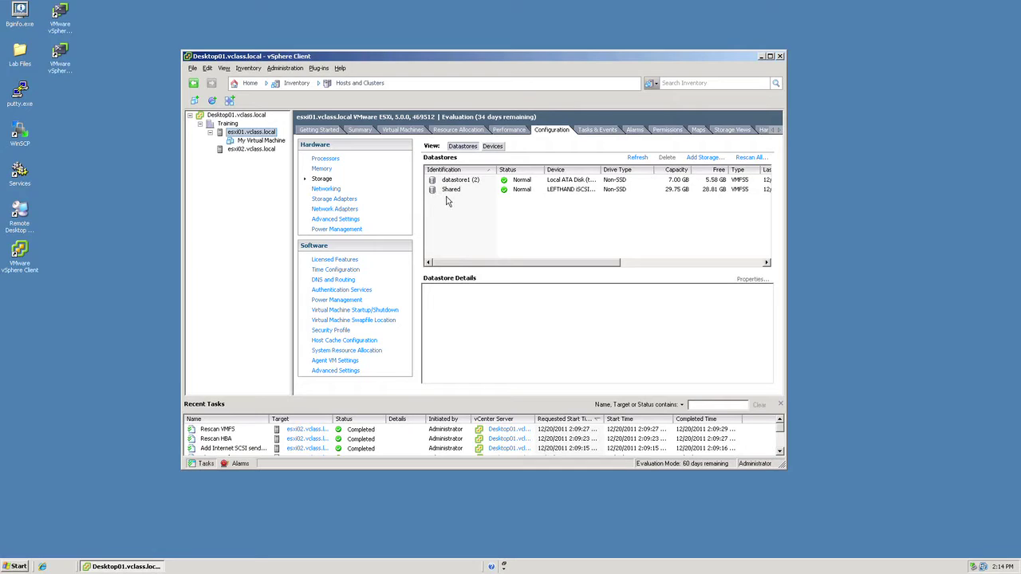
Start adding Disk/LUN storage on the first listed 10 GB LEFTHAND iSCSI disk, using VMFS-5 and the default disk layout.
click(704, 158)
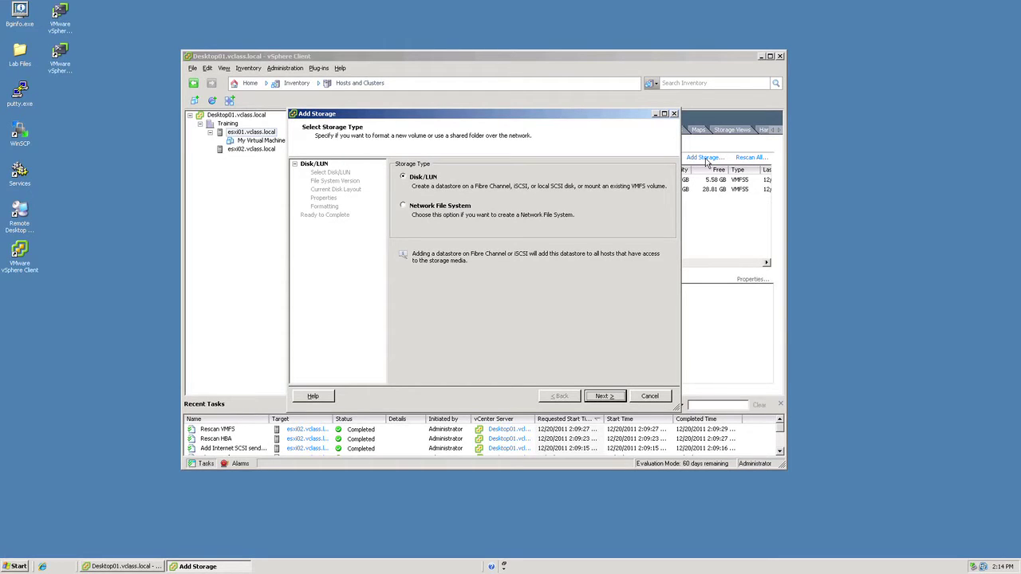
click(604, 396)
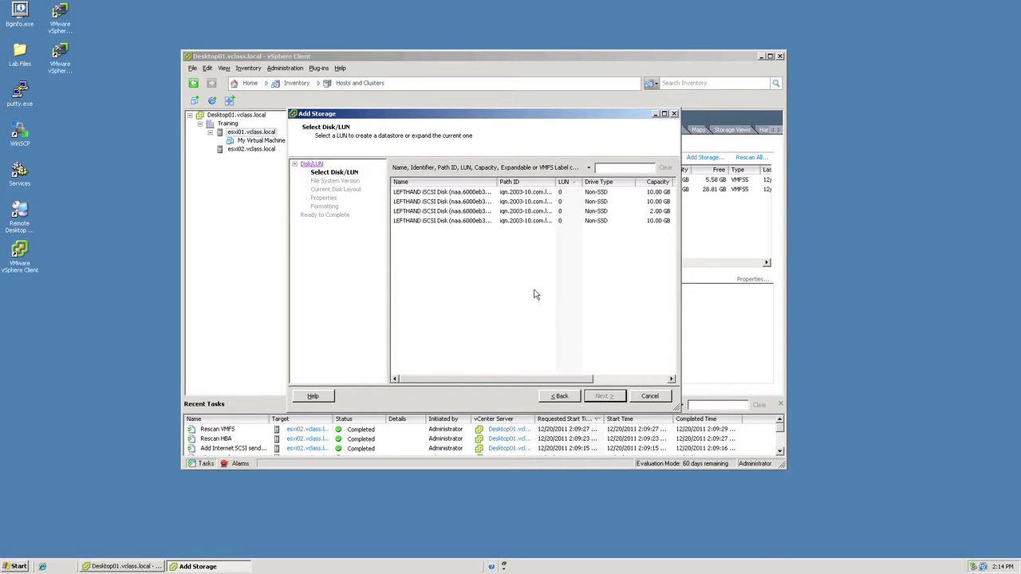
click(469, 194)
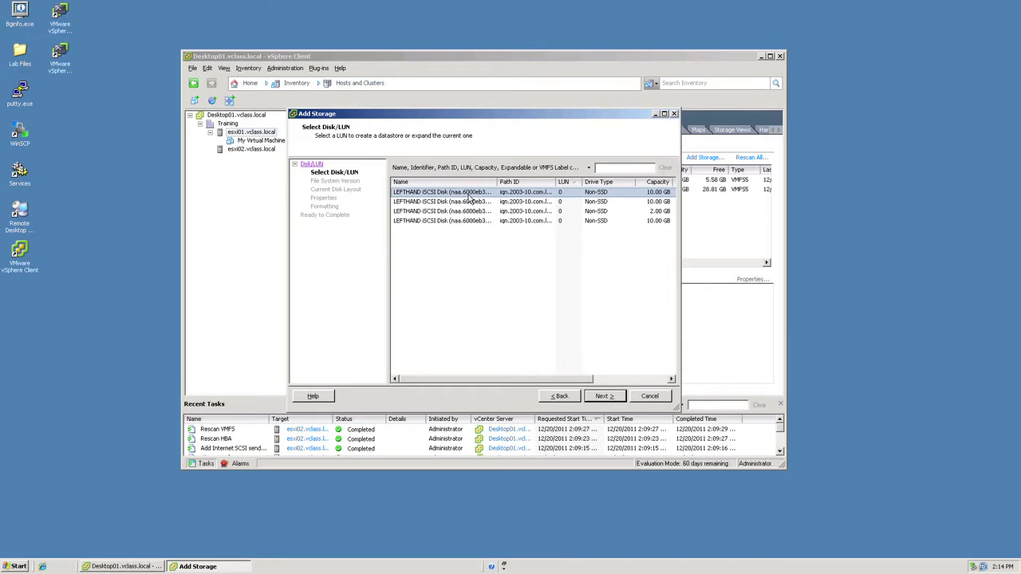
click(599, 400)
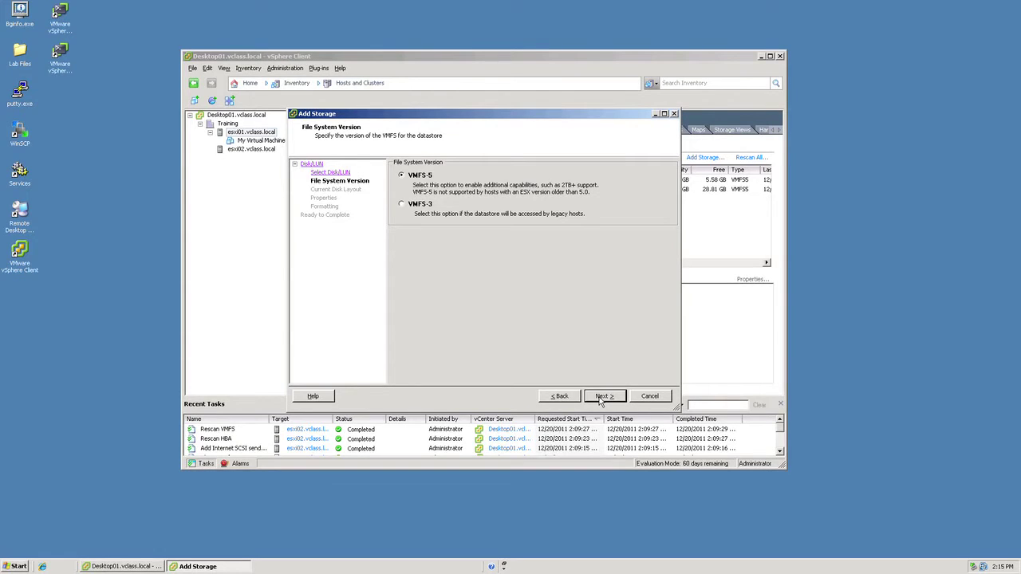
click(600, 400)
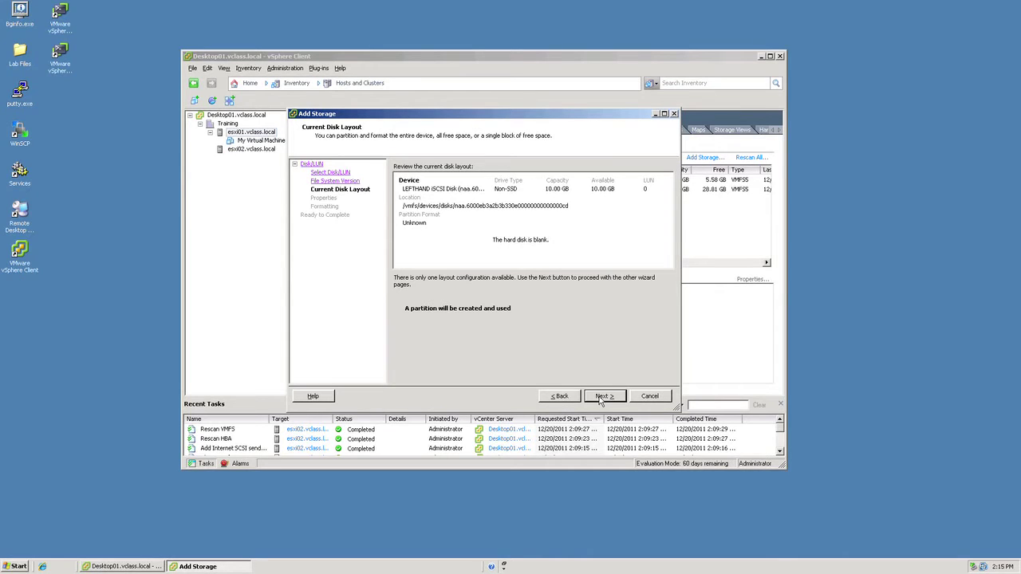
click(601, 397)
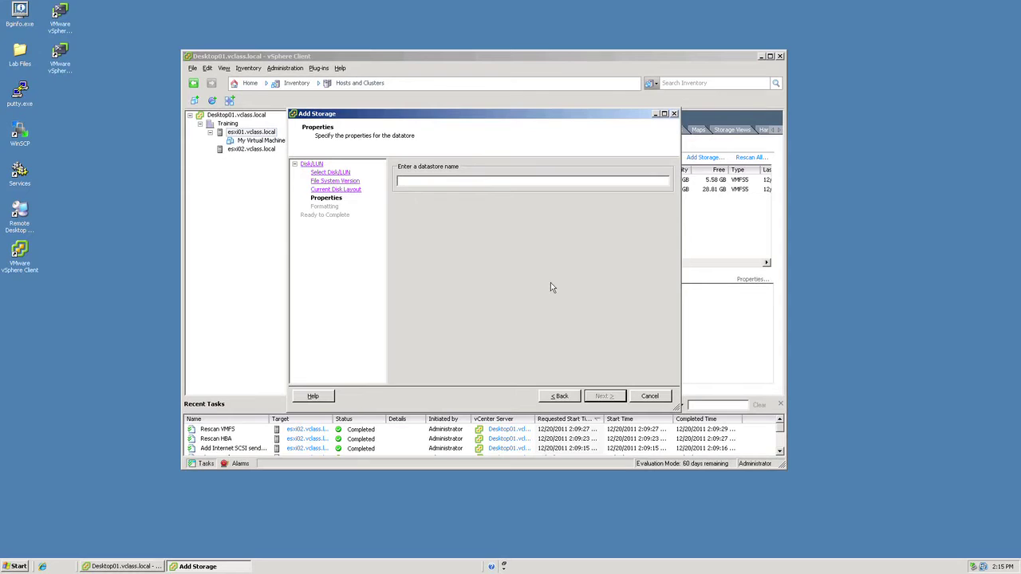
Name the datastore My Datastore, give it the maximum available space and create it.
click(517, 179)
text(My Datastore)
click(606, 397)
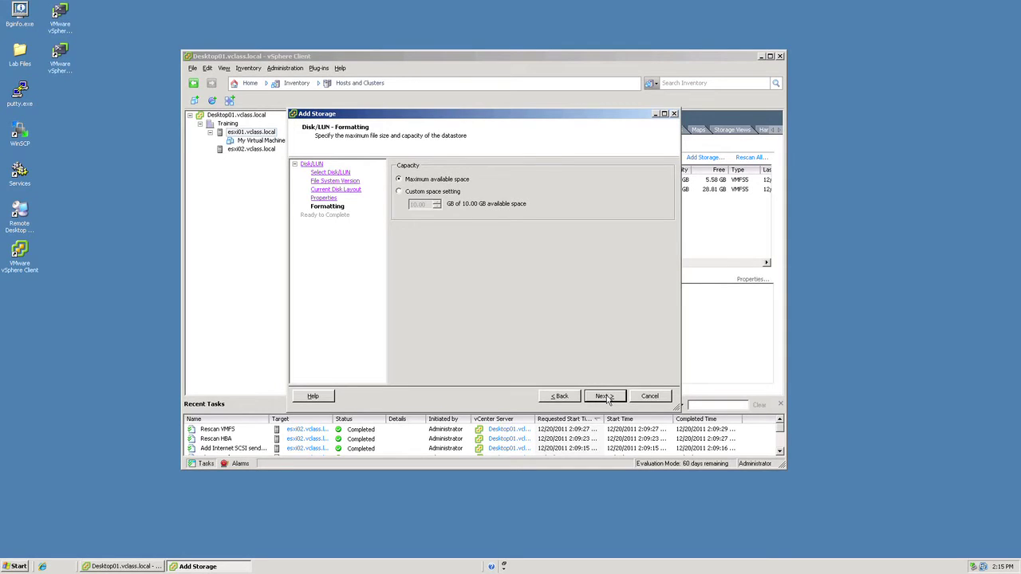
click(604, 397)
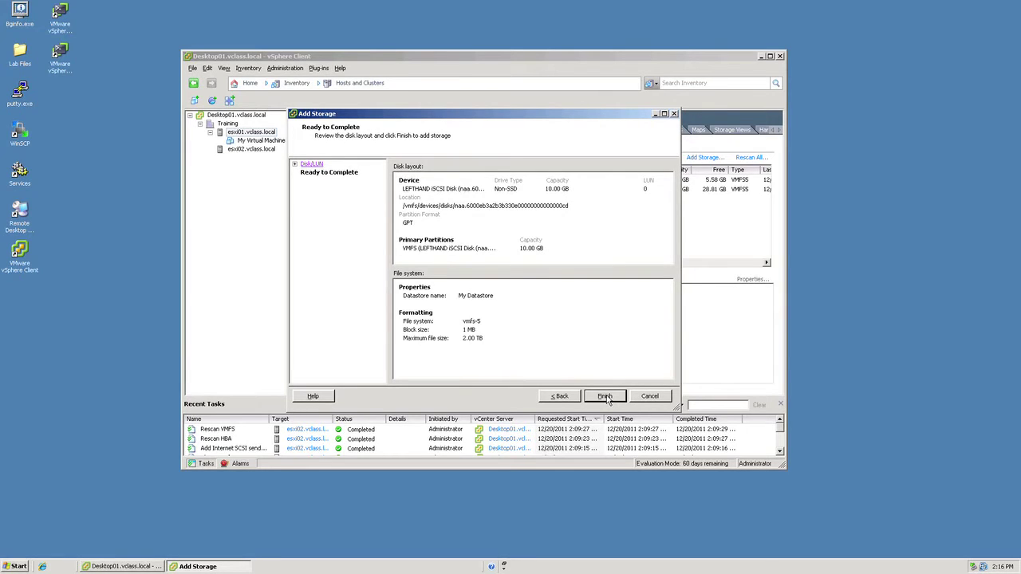
click(605, 397)
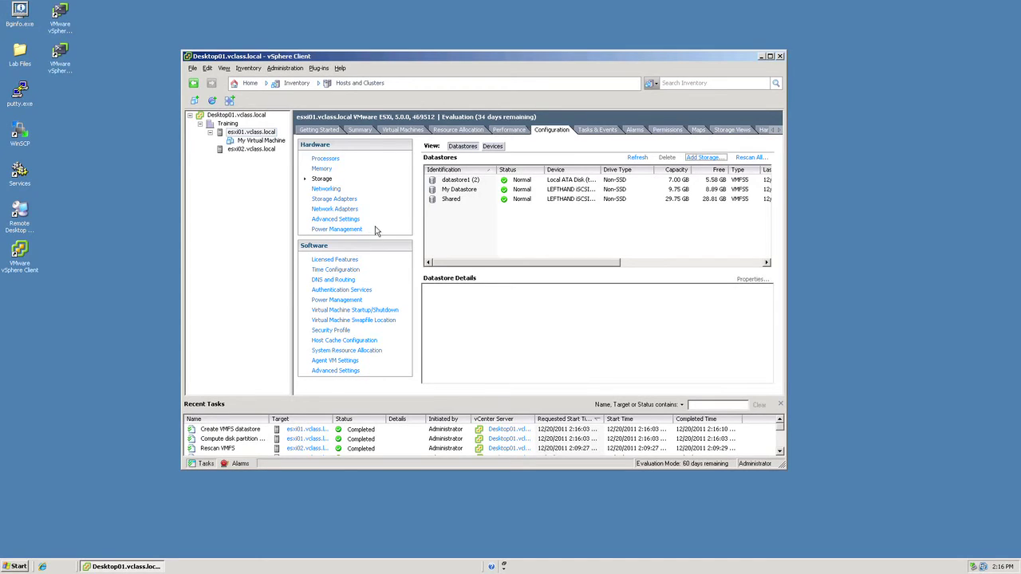
Browse the contents of My Datastore, and close the datastore browser.
click(459, 189)
right_click(456, 193)
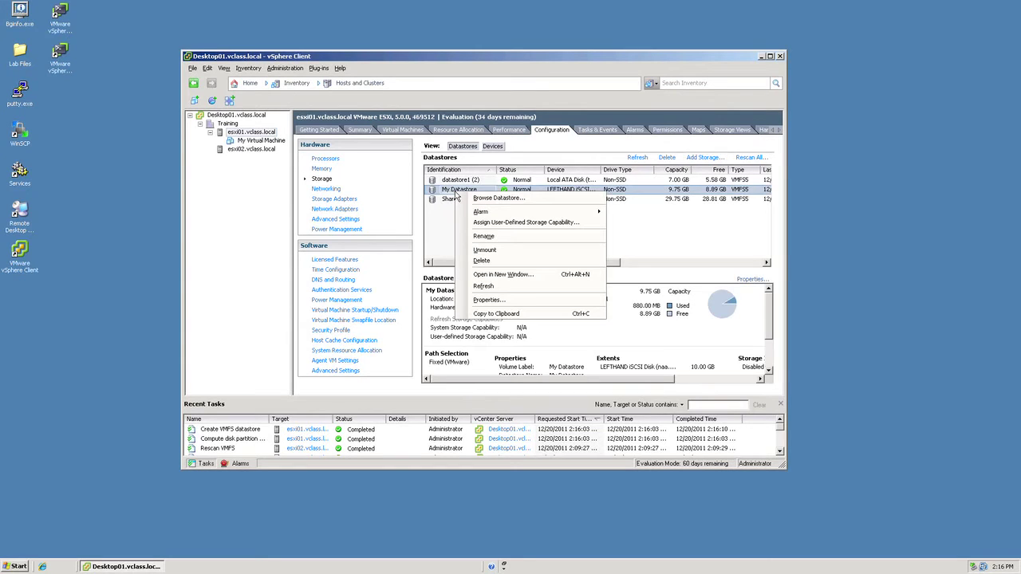
click(495, 198)
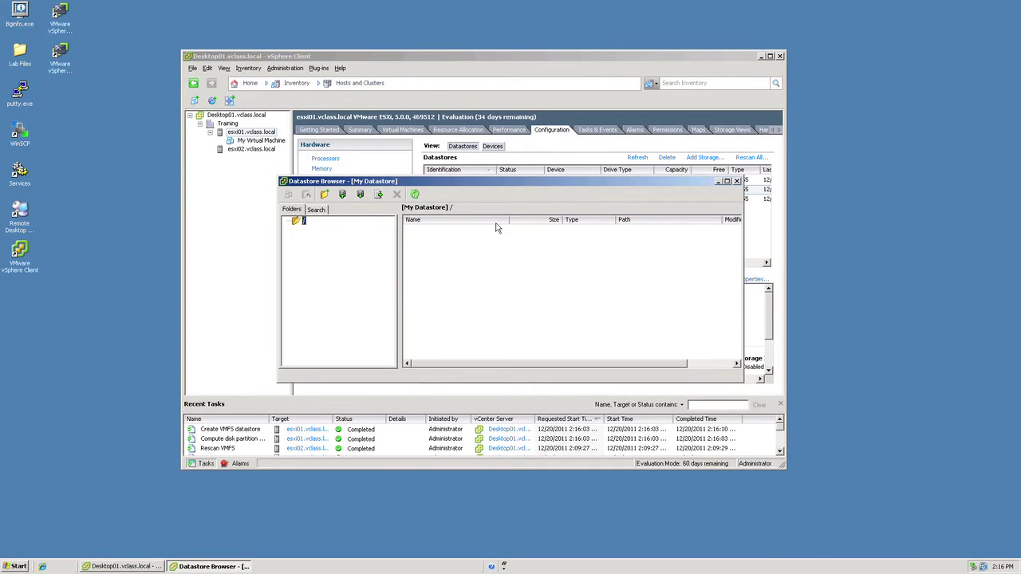
click(736, 181)
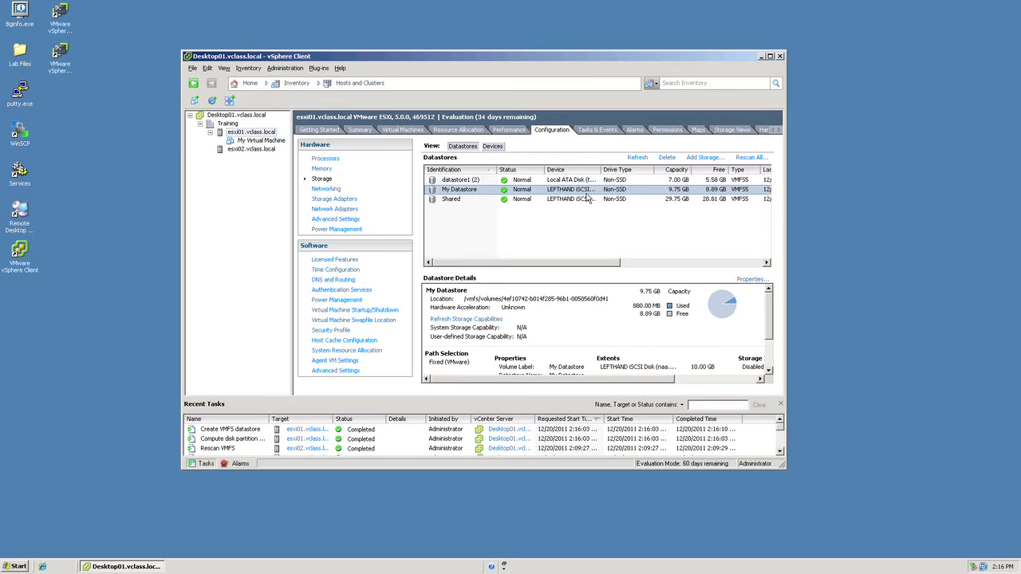
Go to the VMs and Templates inventory and open the settings of My Virtual Machine for editing.
click(374, 89)
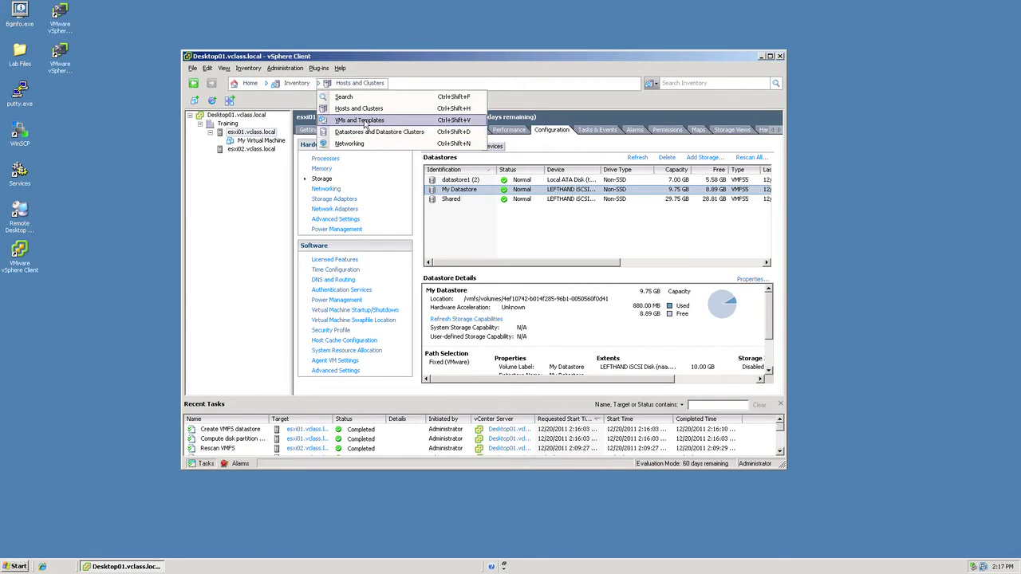
click(366, 125)
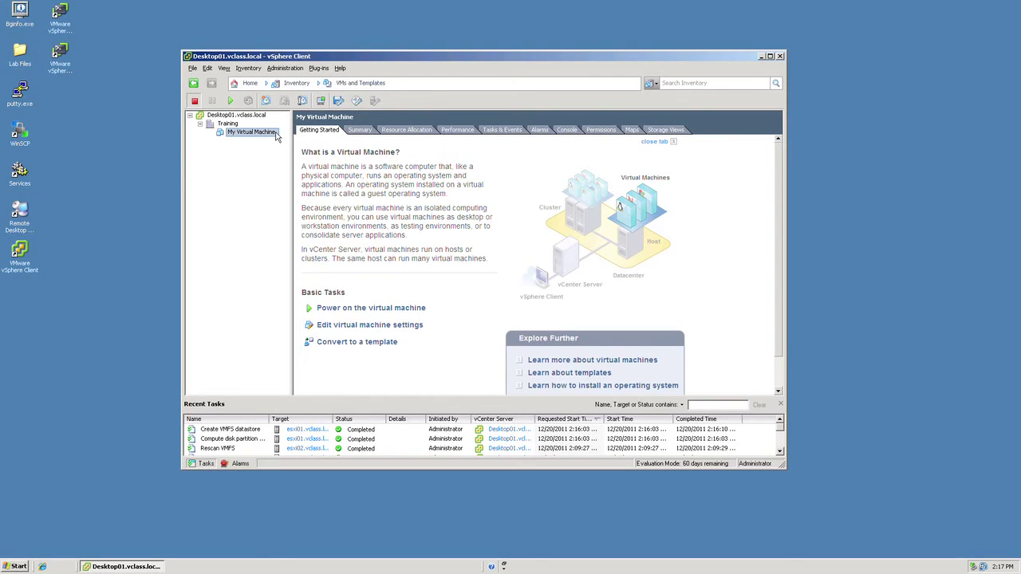
right_click(276, 137)
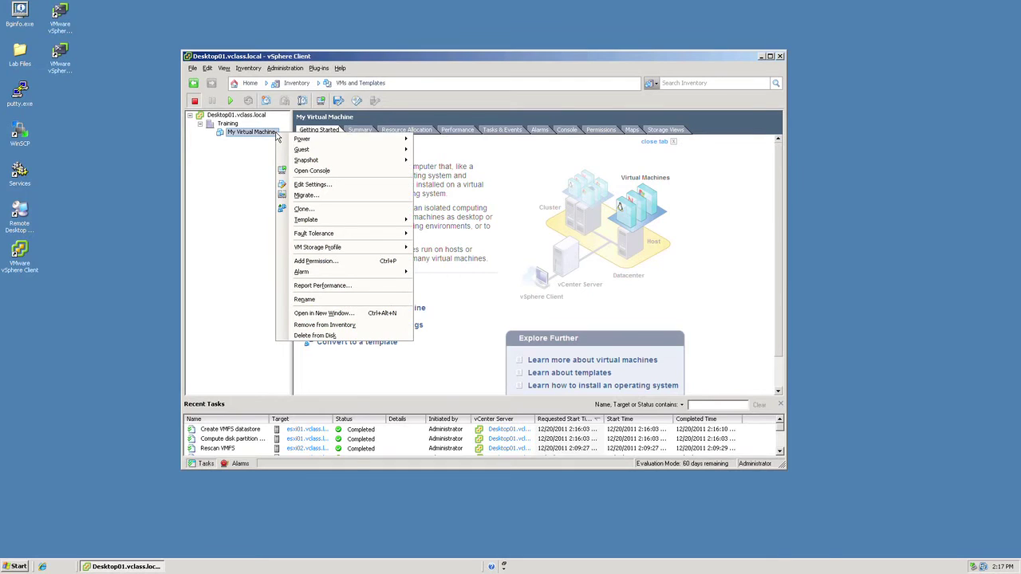
click(335, 189)
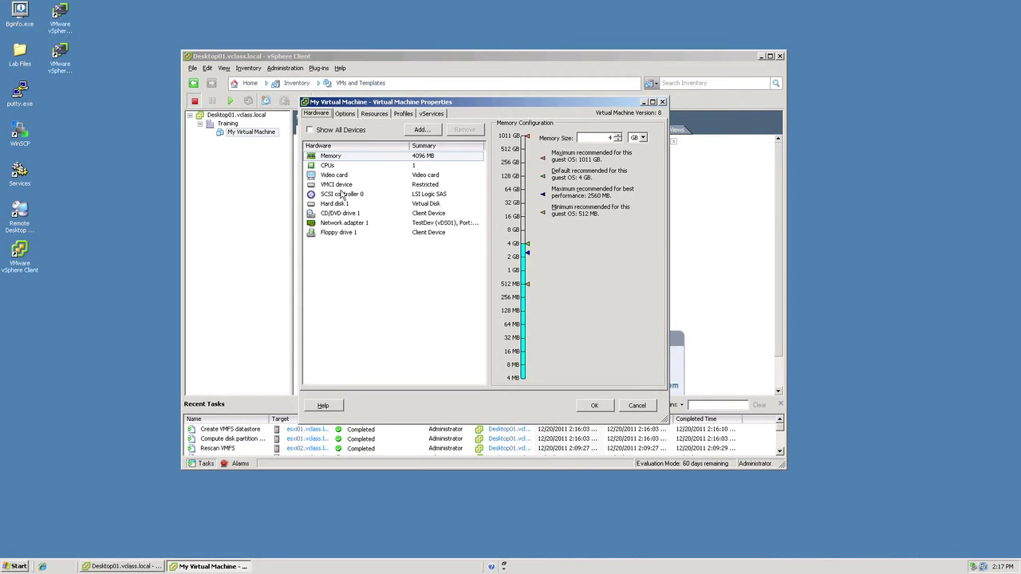
Start adding a hard disk to the virtual machine as a new virtual disk.
click(428, 132)
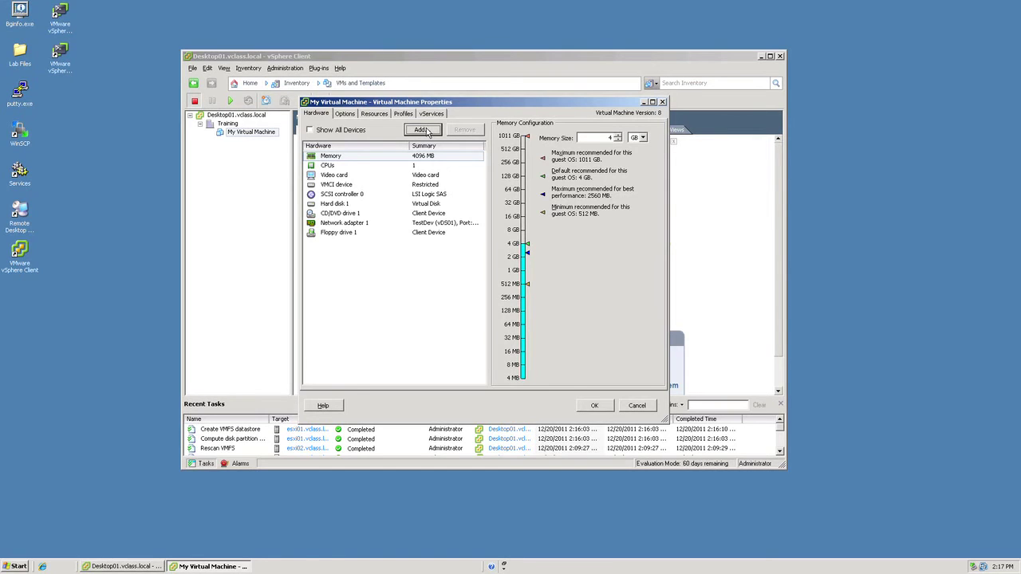
click(428, 131)
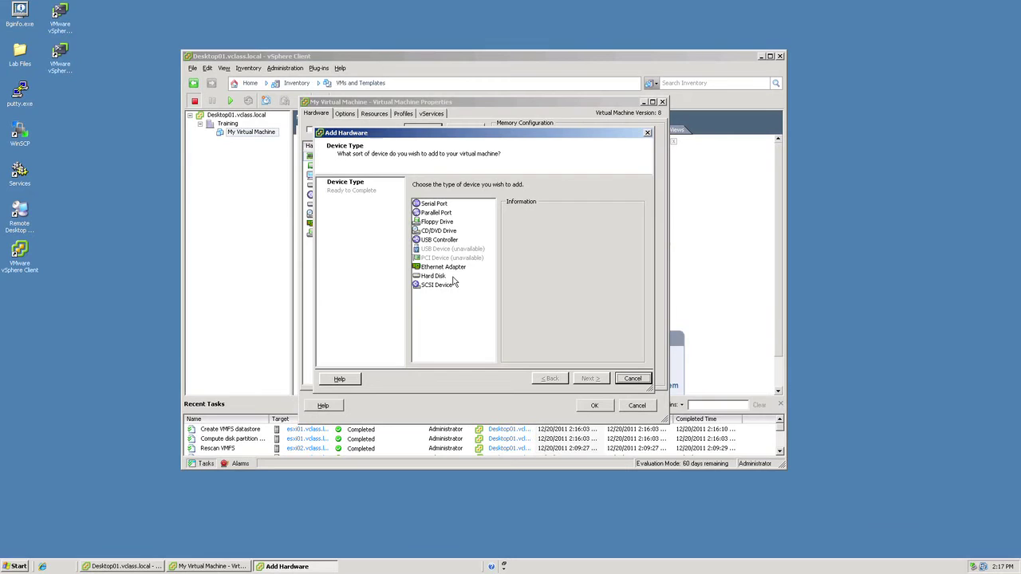
click(444, 278)
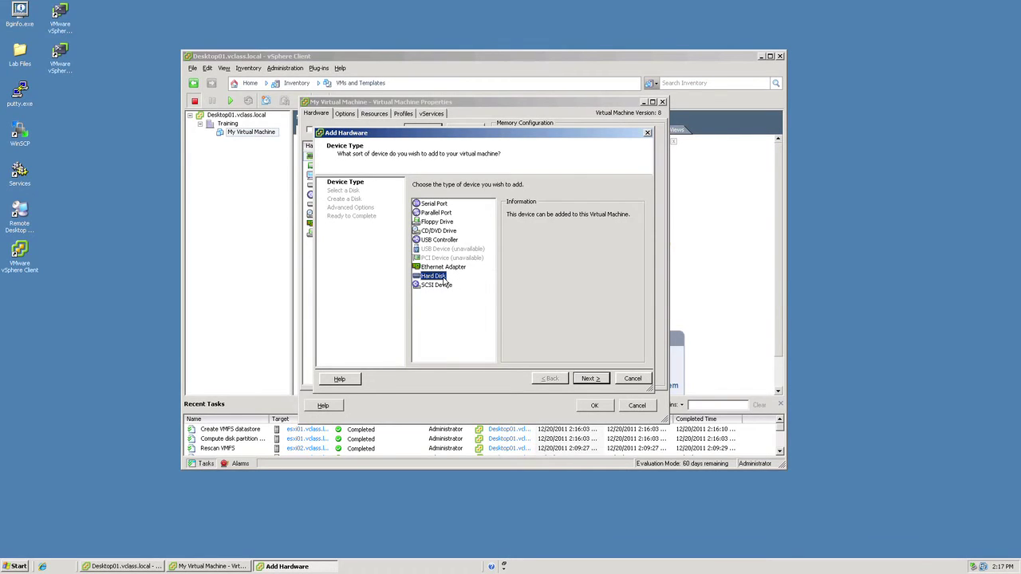
click(588, 378)
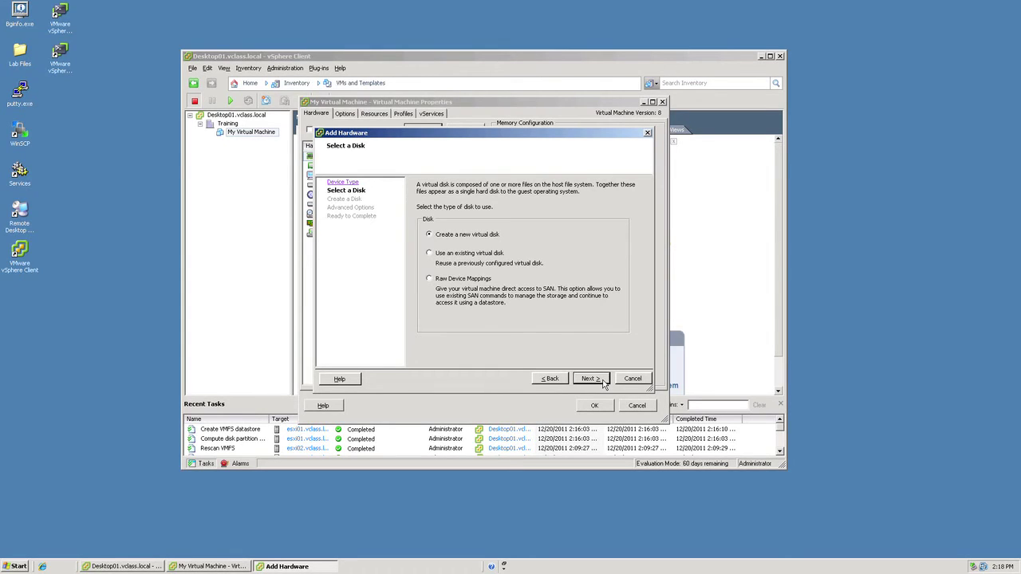
click(590, 379)
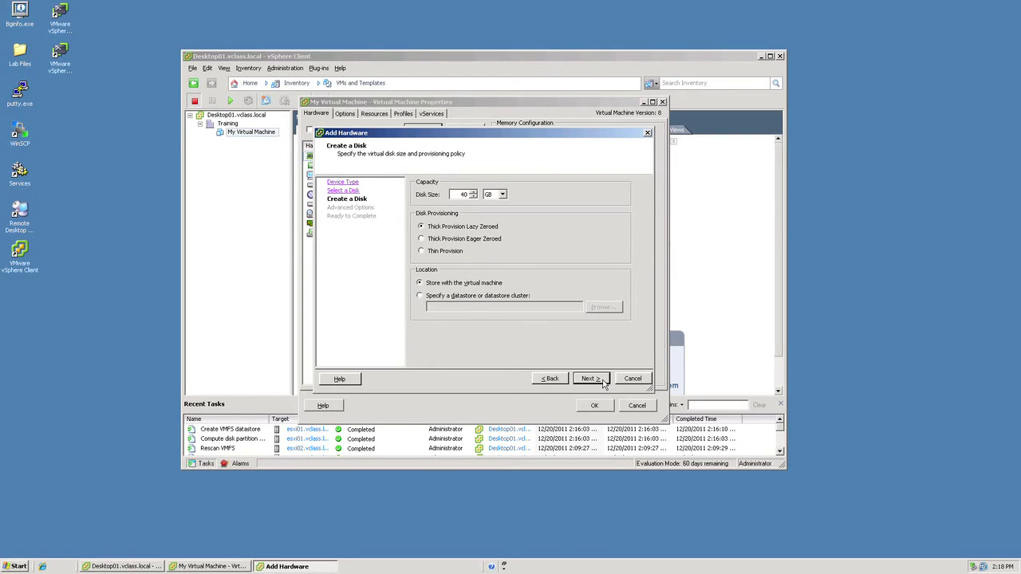
Set the new disk's size to 5 GB and specify My Datastore as its location.
key(Delete)
key(Delete)
text(5)
click(489, 297)
click(603, 309)
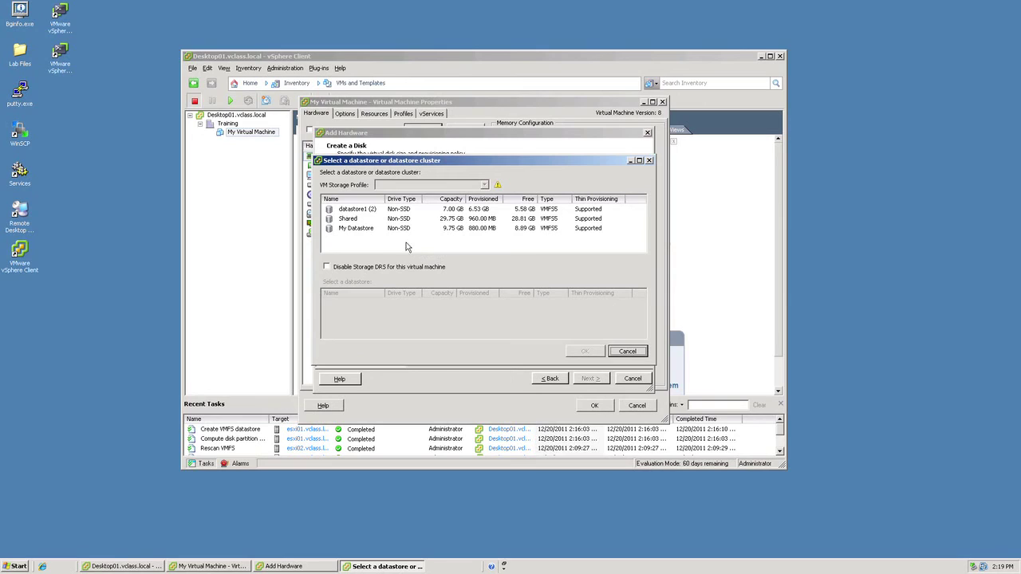
click(369, 231)
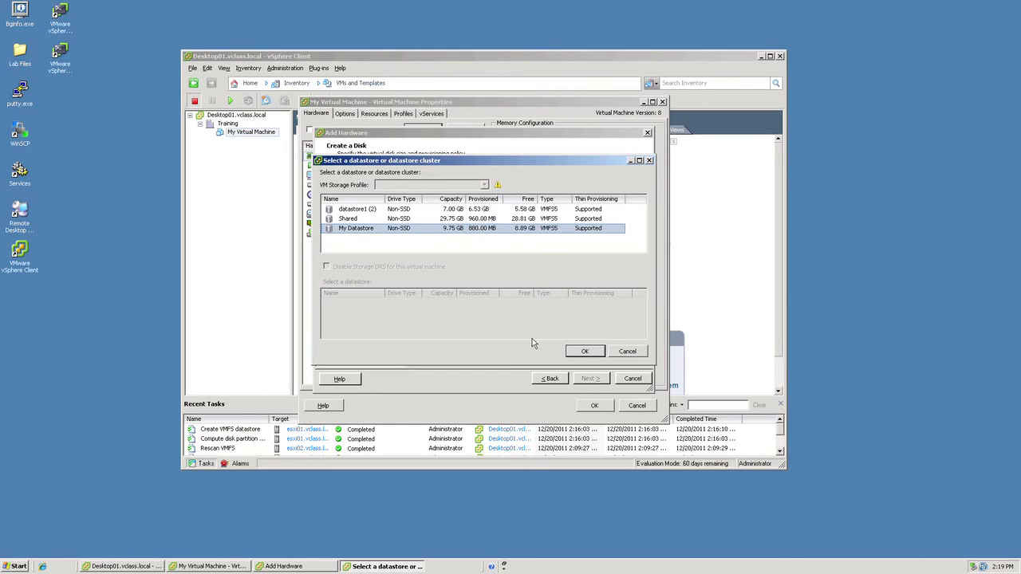
click(573, 352)
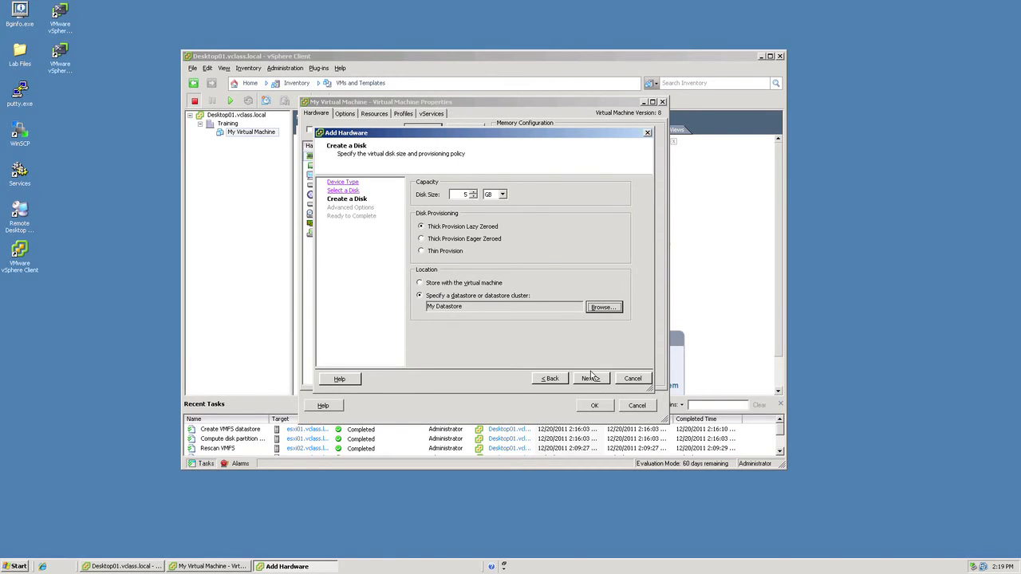
Keep the disk on SCSI (0:1) with default advanced options, finish adding it and apply the virtual machine settings.
click(591, 380)
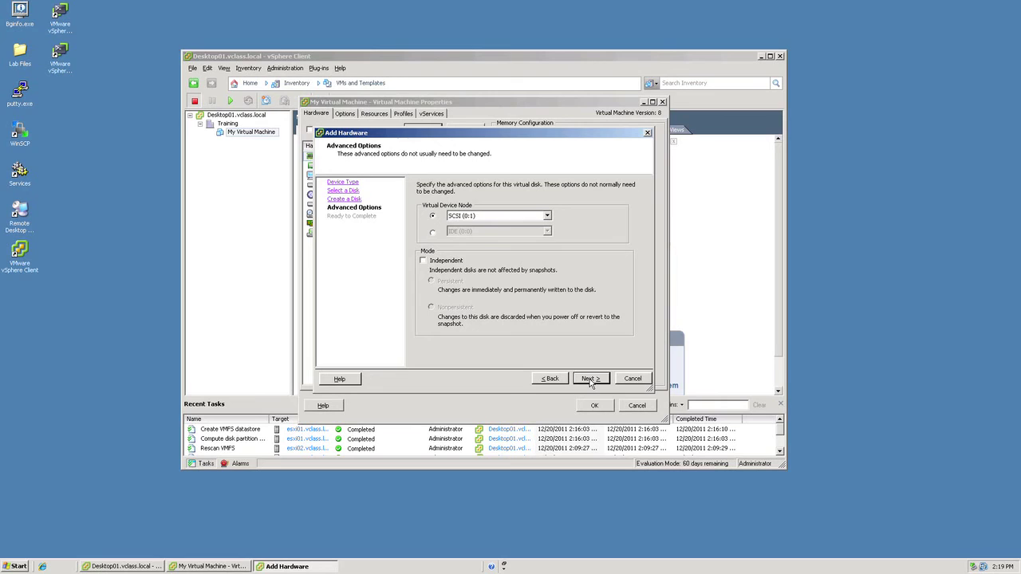
click(592, 380)
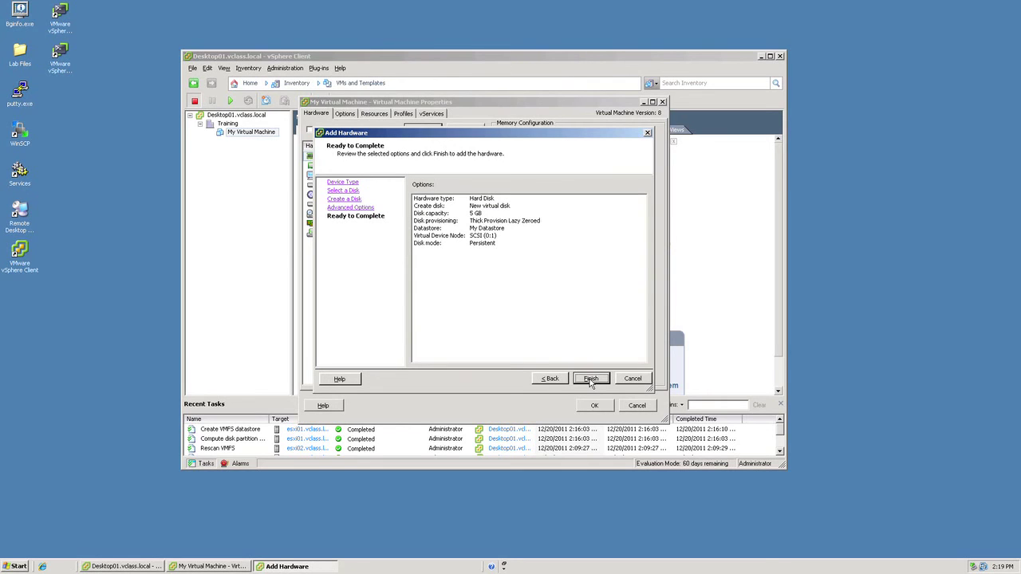
click(591, 380)
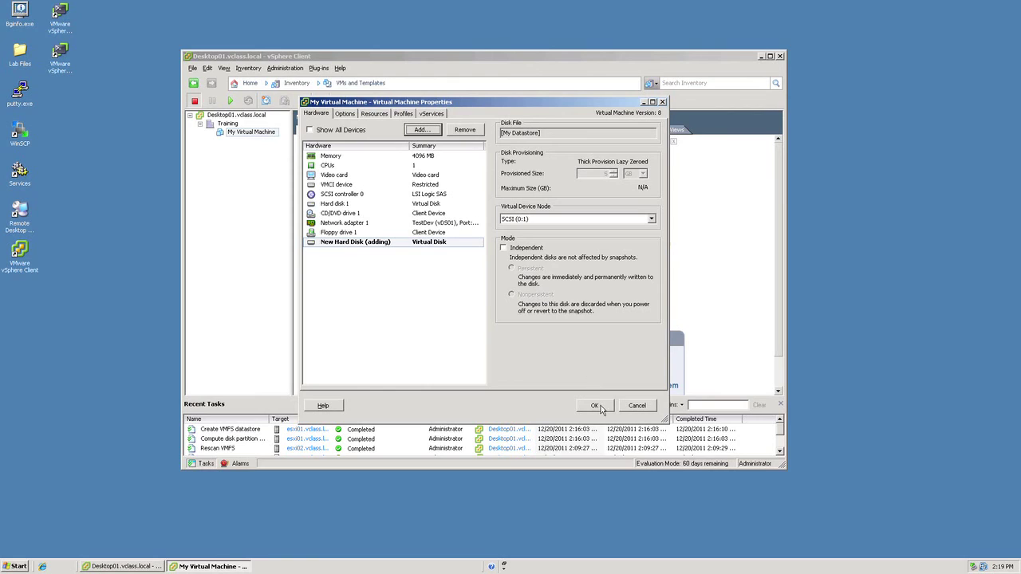
click(603, 409)
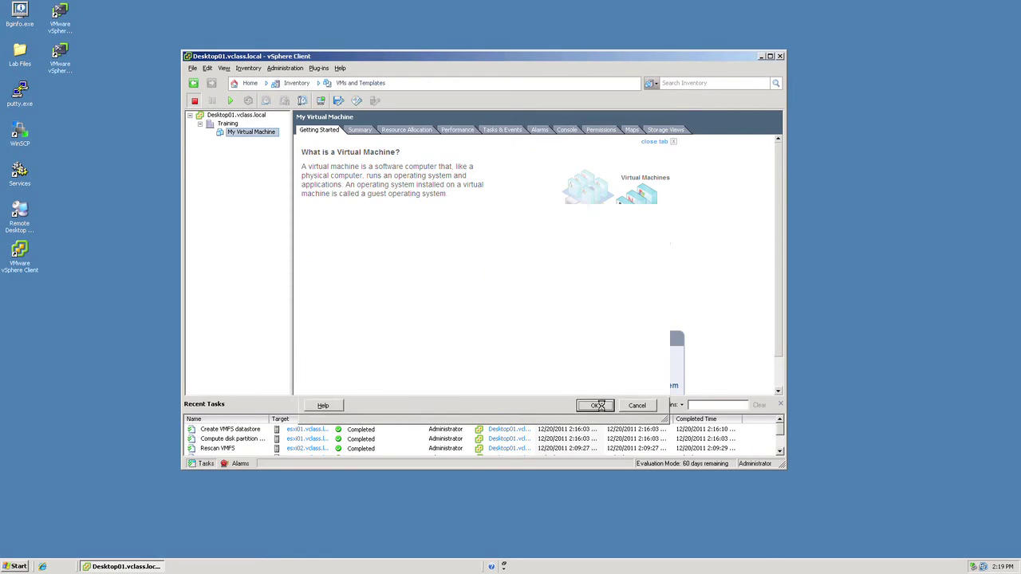